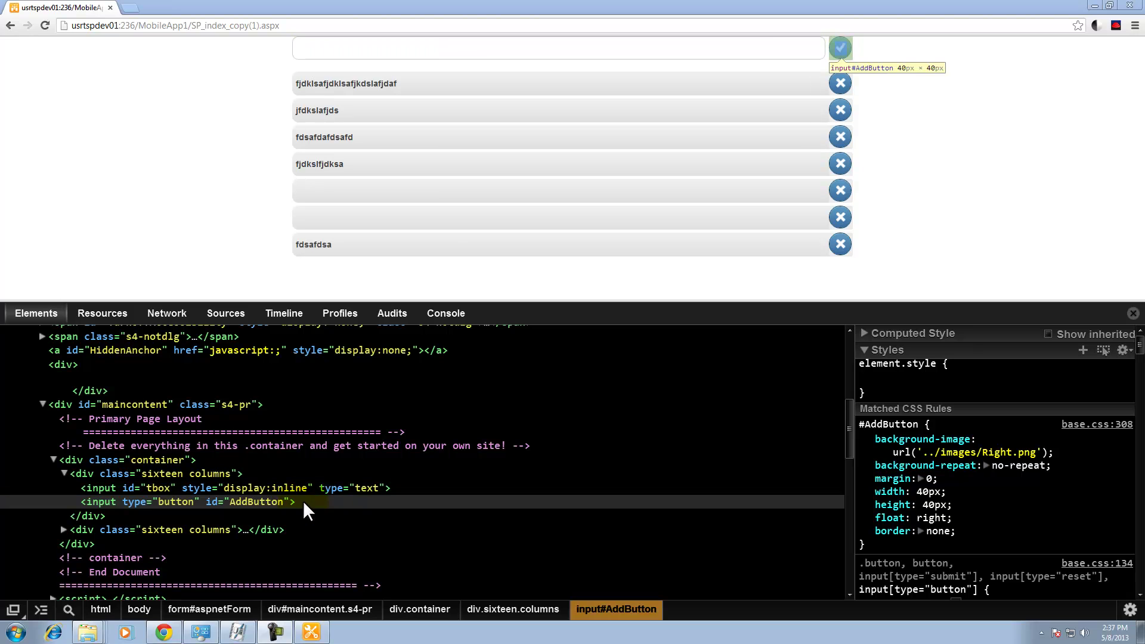
# Step: Give div.sixteen.columns an inline background: #000, then reselect input#AddButton
pyautogui.click(303, 501)
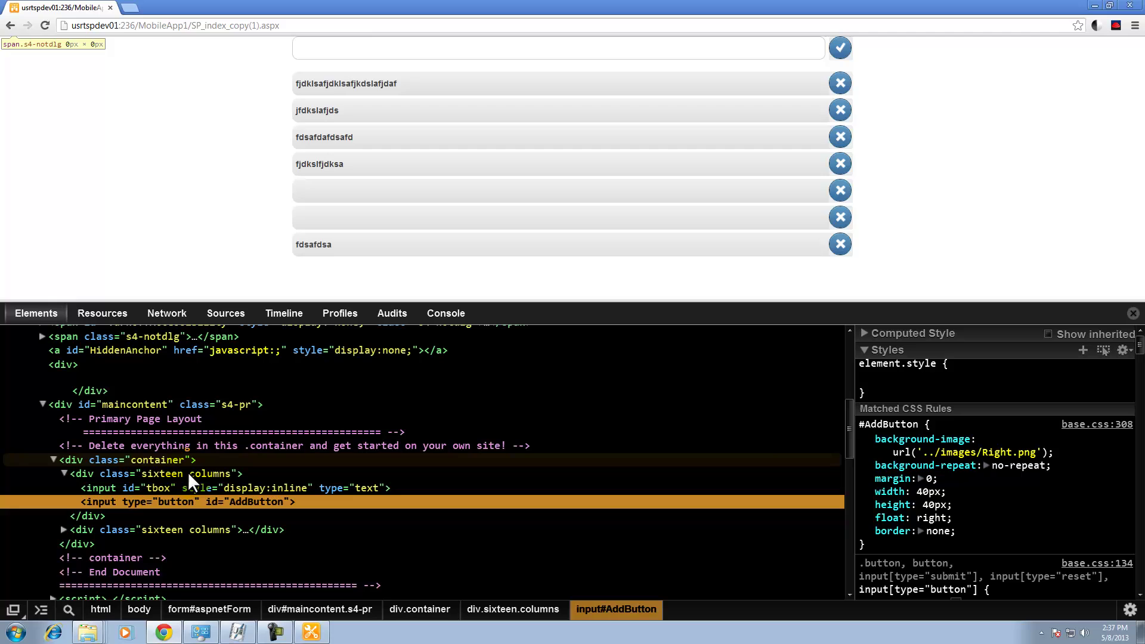
pyautogui.click(189, 474)
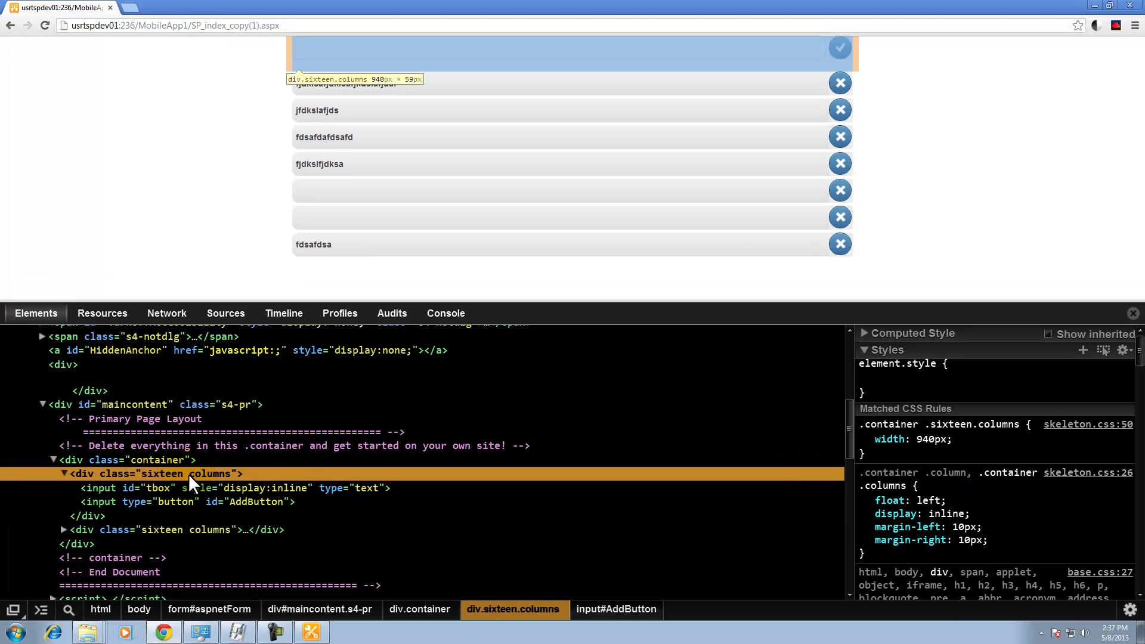
pyautogui.click(945, 380)
pyautogui.write('background')
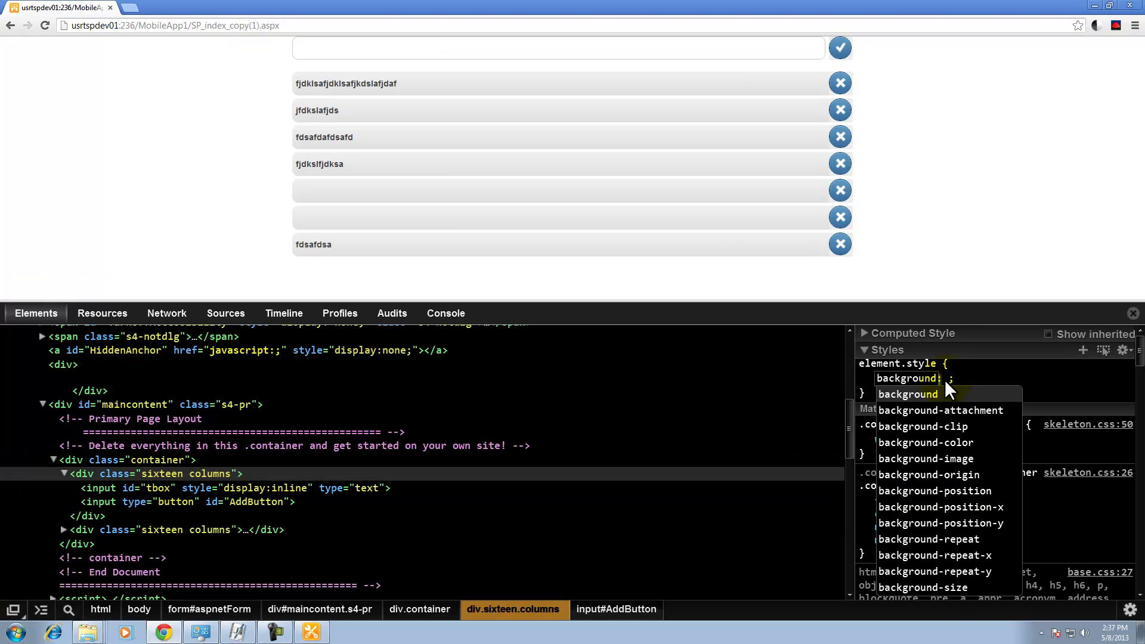
pyautogui.press('Tab')
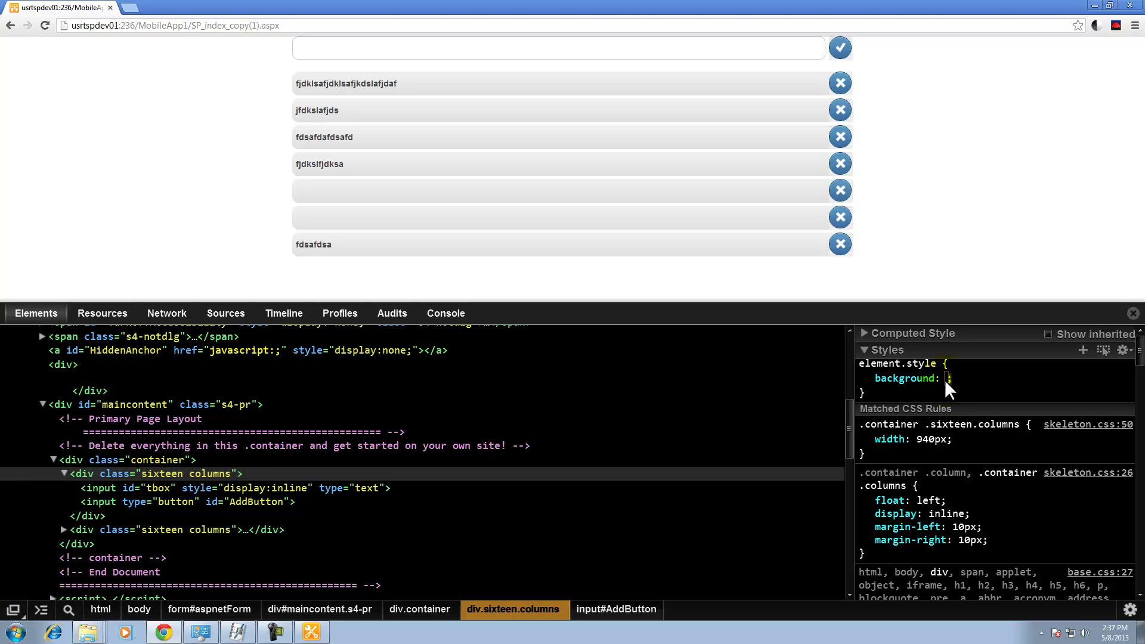
pyautogui.write('#000')
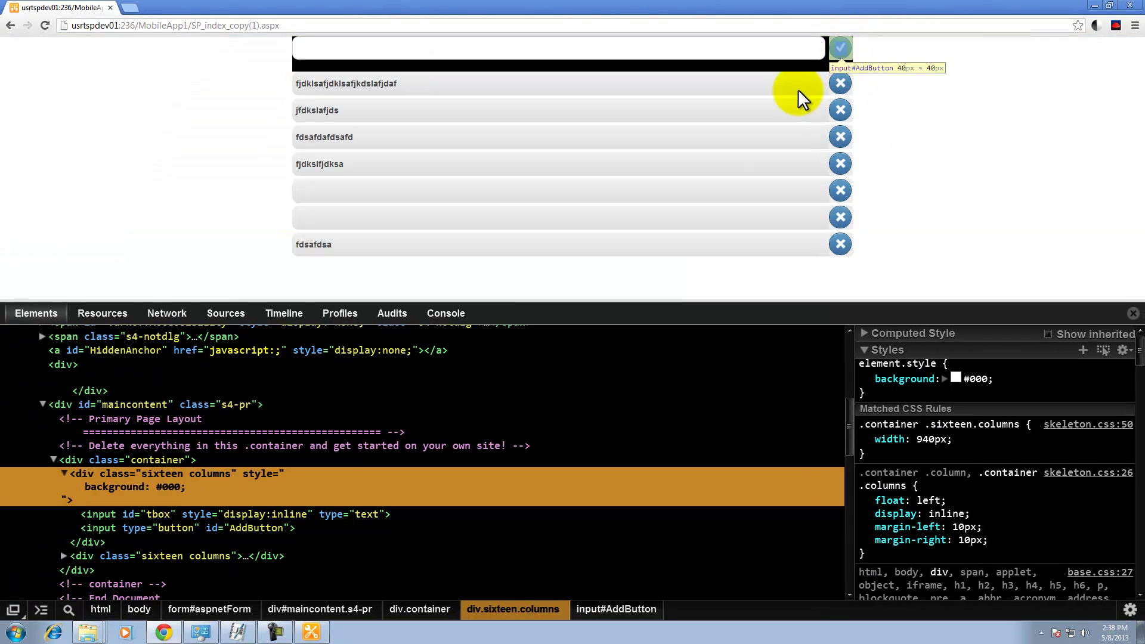
pyautogui.click(798, 89)
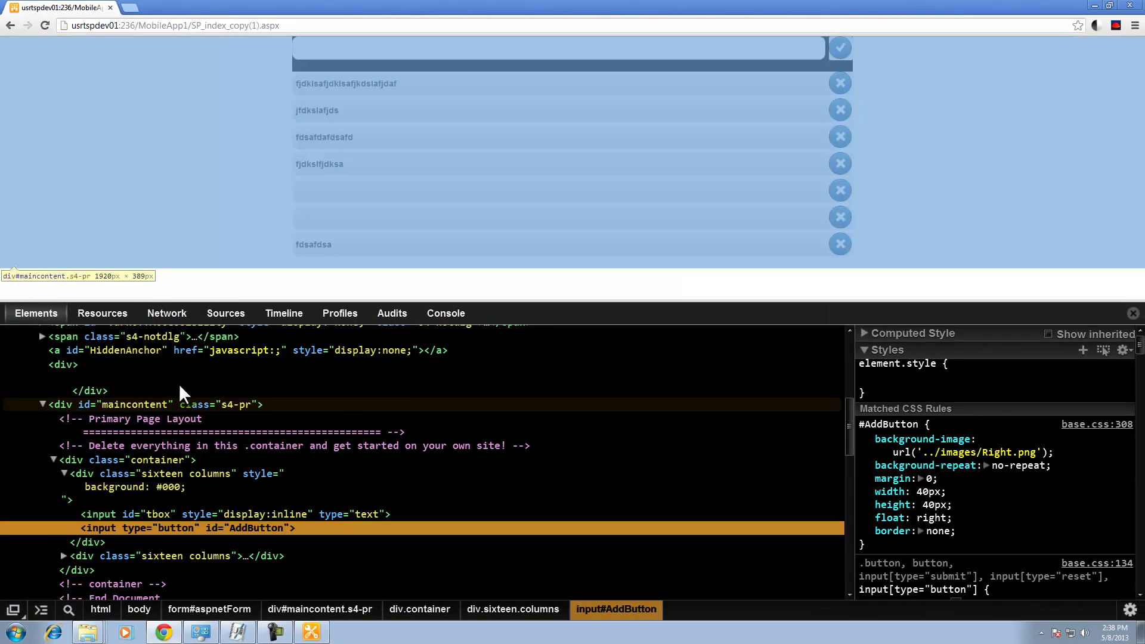
pyautogui.scroll(3, 183, 387)
pyautogui.scroll(-2, 185, 387)
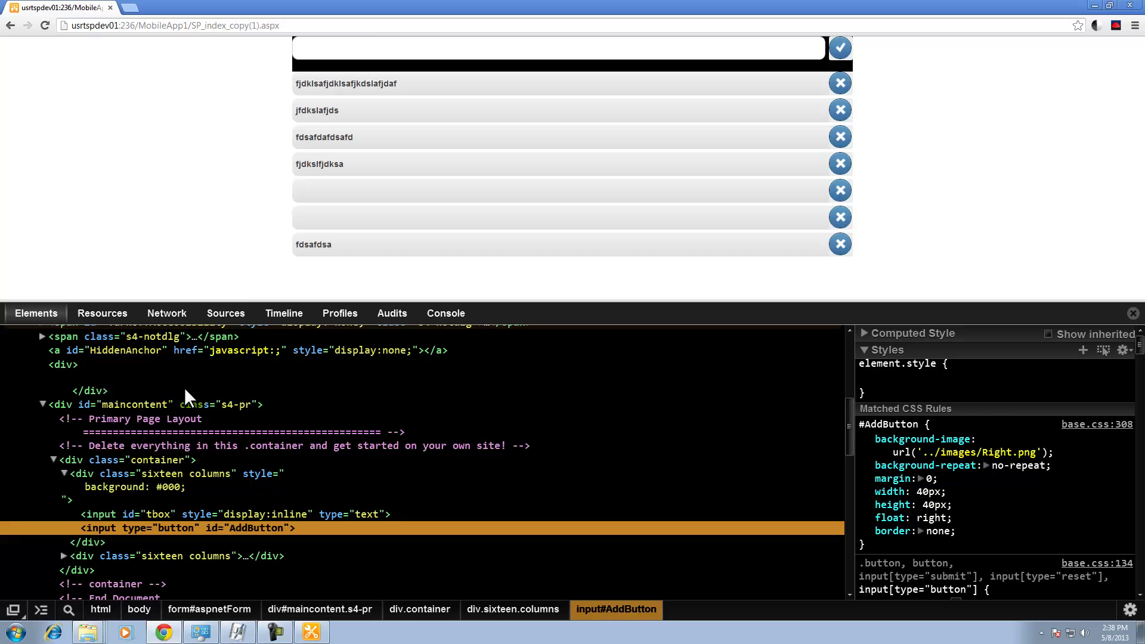
# Step: Open base.css in the Sources panel to view the #AddButton background-image rule
pyautogui.click(225, 313)
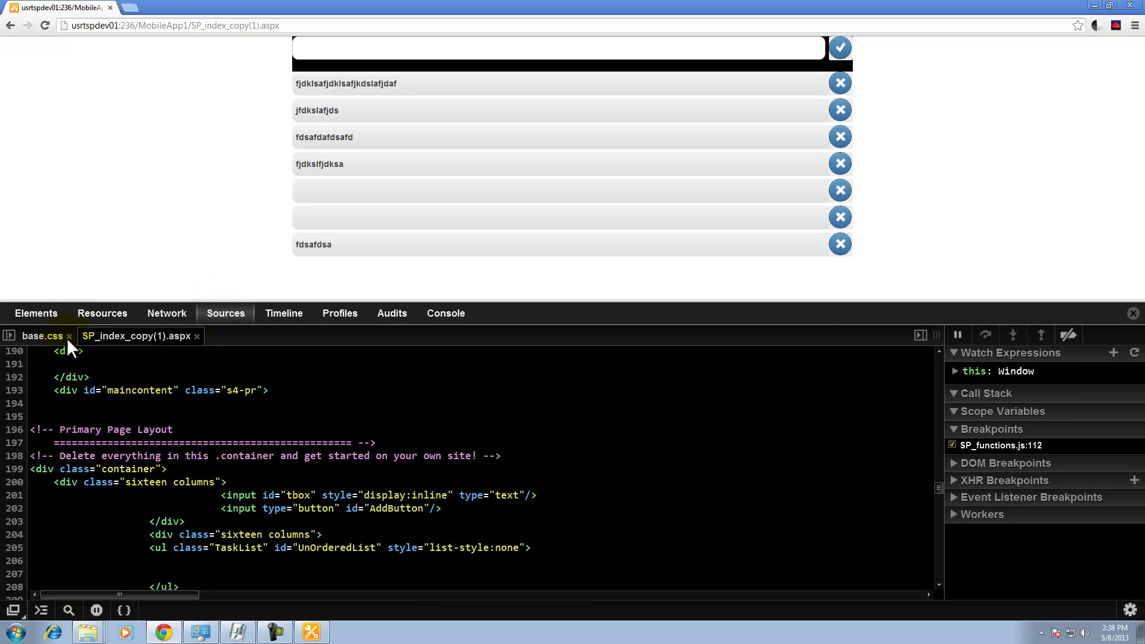
pyautogui.click(37, 336)
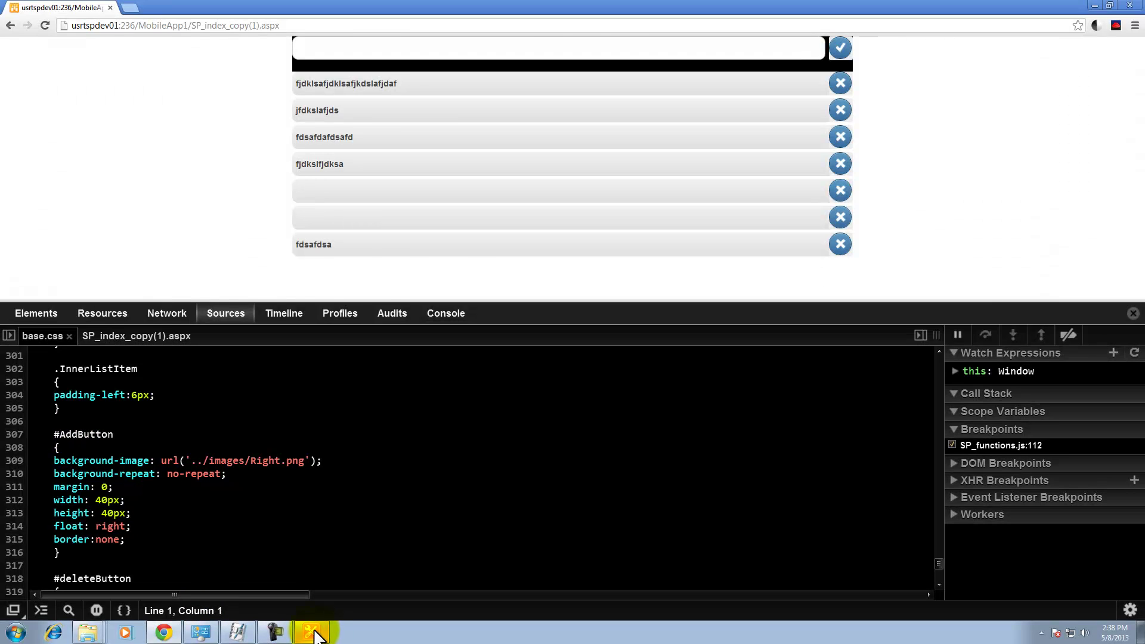
# Step: Open SP_index_copy(1).aspx in advanced mode and replace AddButton's type 'button' with 'image'
pyautogui.click(317, 635)
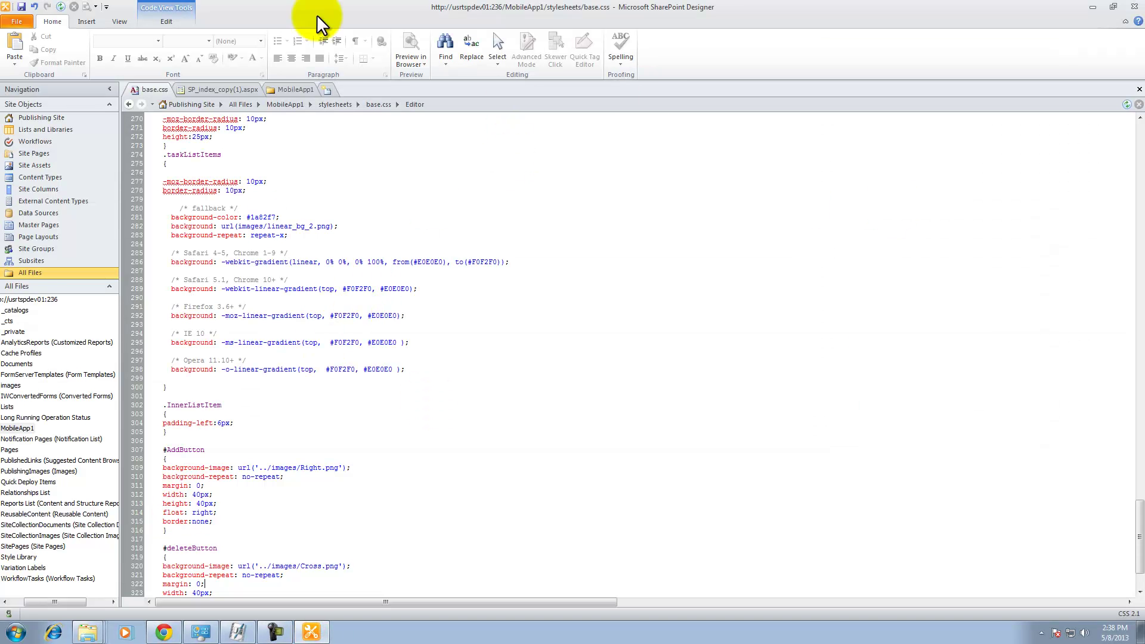
pyautogui.click(220, 90)
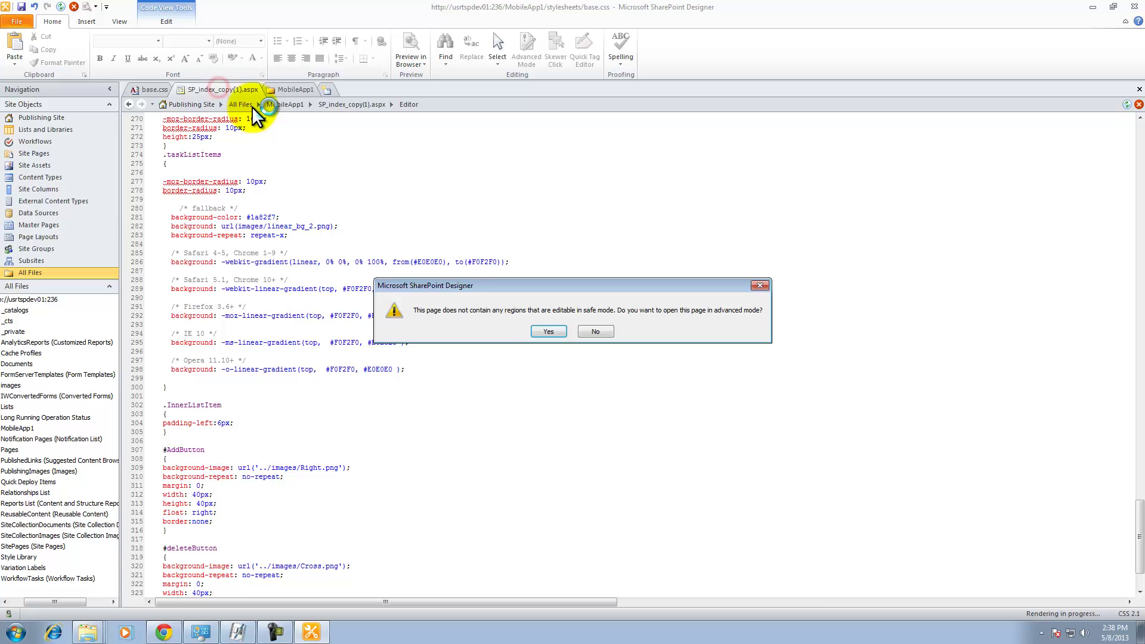
pyautogui.click(549, 332)
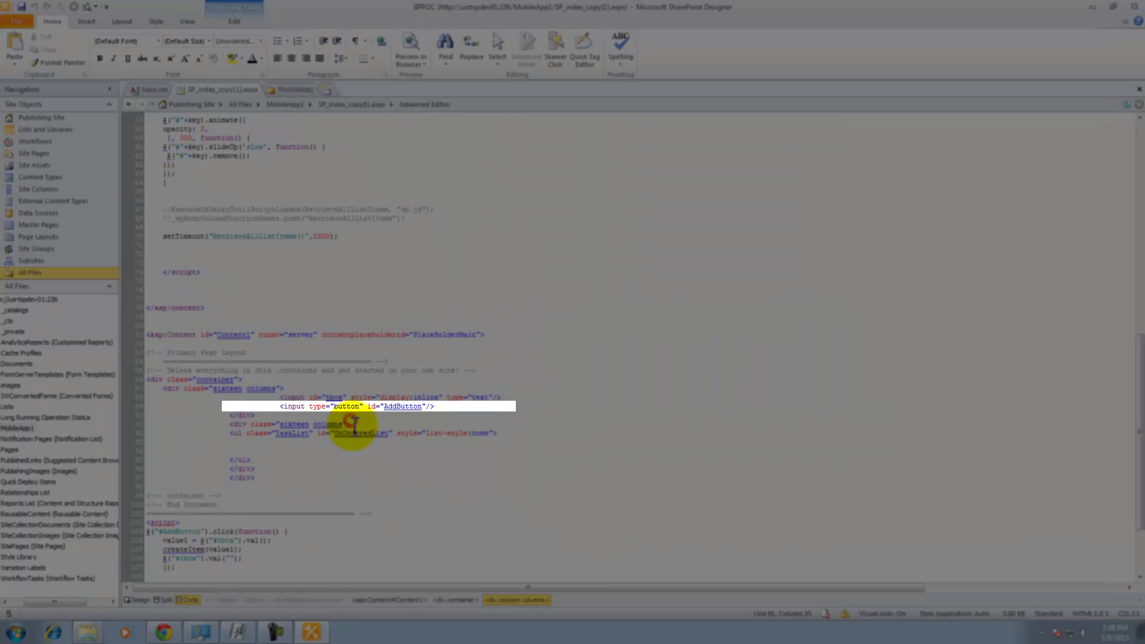
pyautogui.doubleClick(347, 406)
pyautogui.write('b')
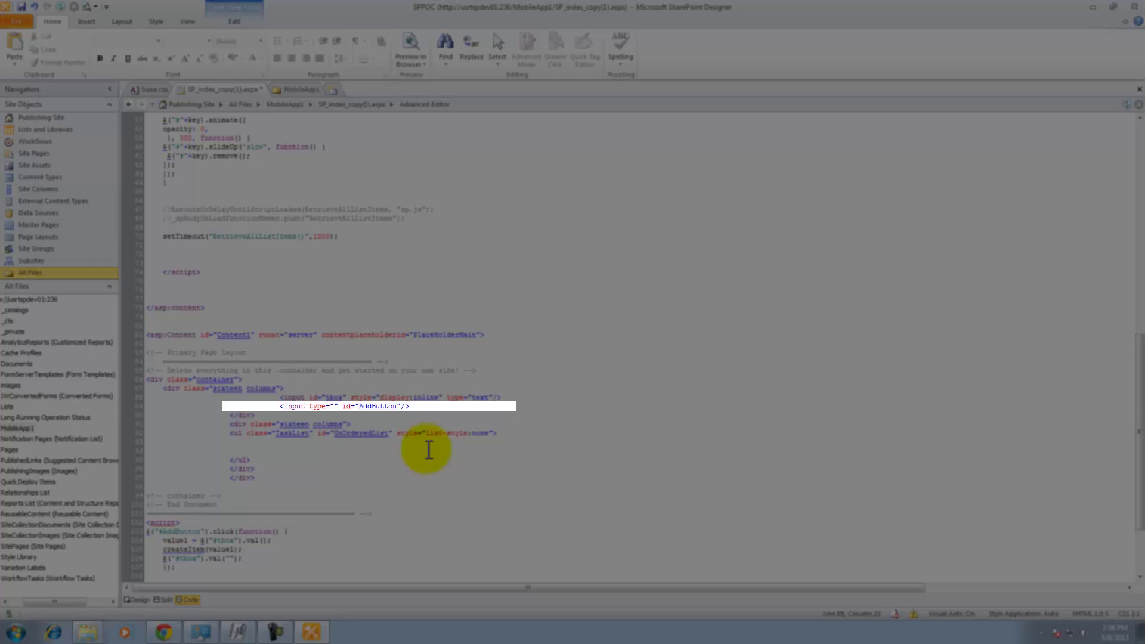
pyautogui.write('image')
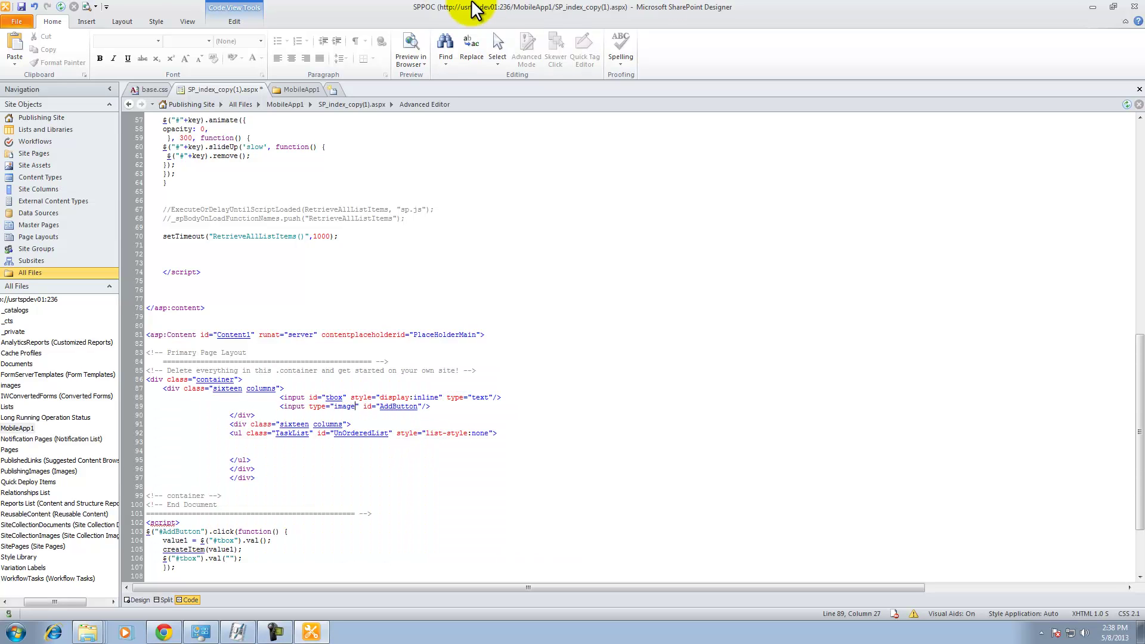
# Step: Save the page, set div.sixteen.columns background to #000 in Chrome, and test the add button
pyautogui.click(21, 7)
pyautogui.click(164, 633)
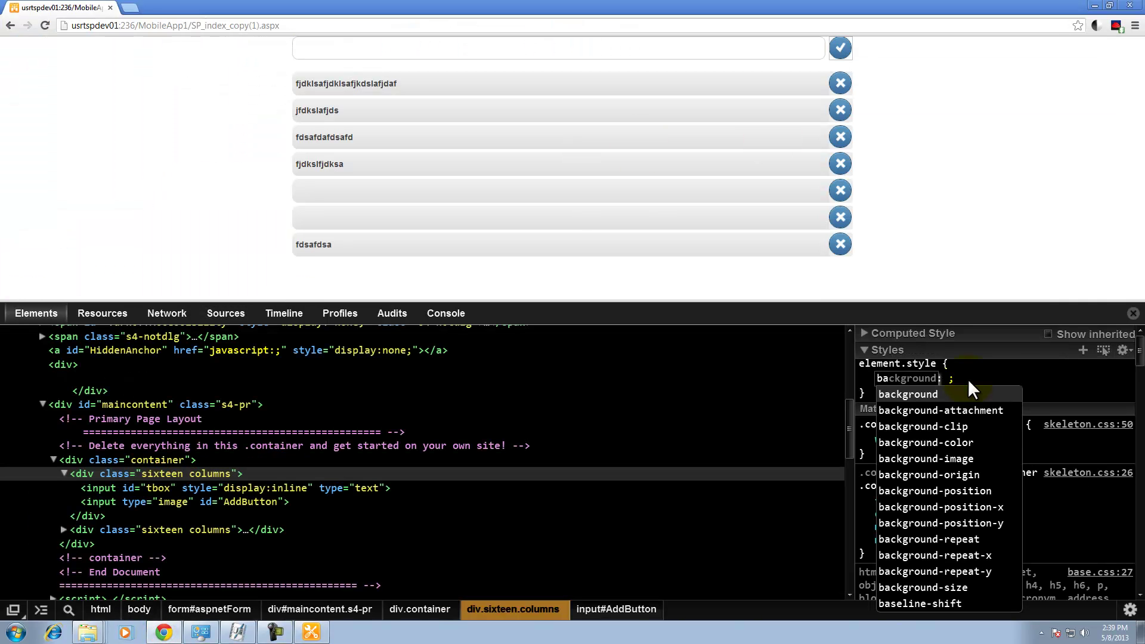
pyautogui.press('Tab')
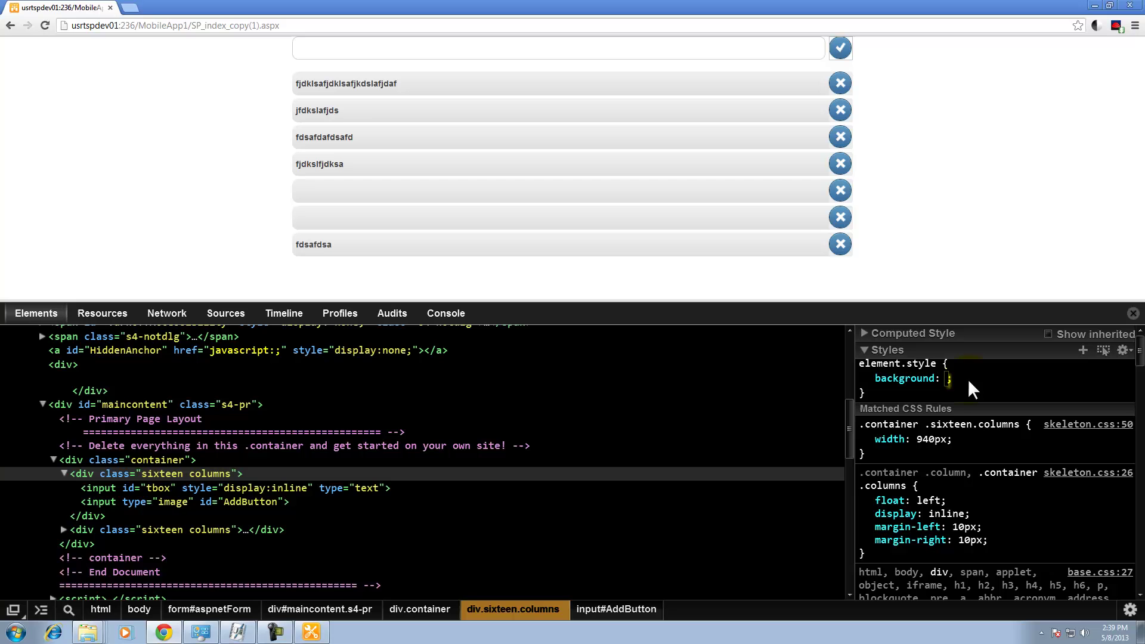
pyautogui.write('#')
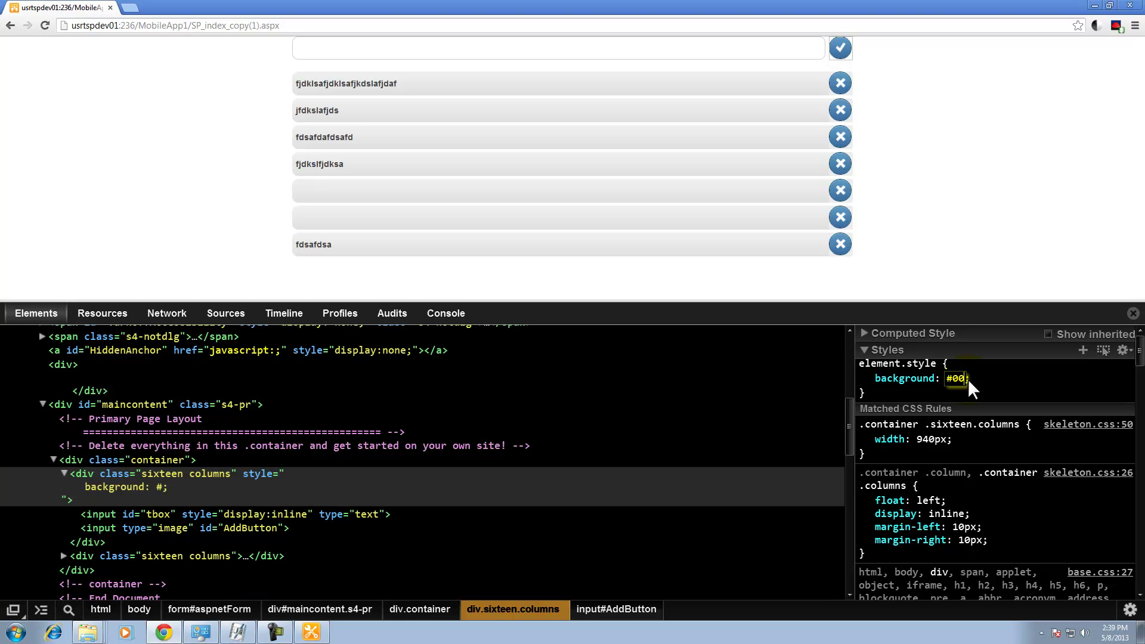
pyautogui.write('0')
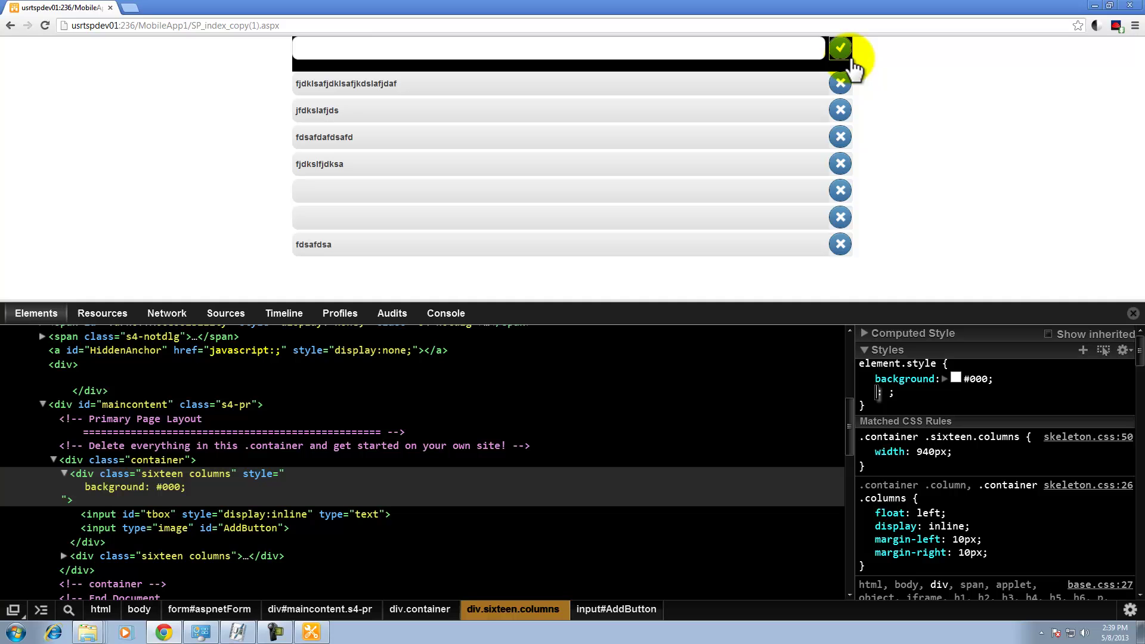
pyautogui.click(840, 47)
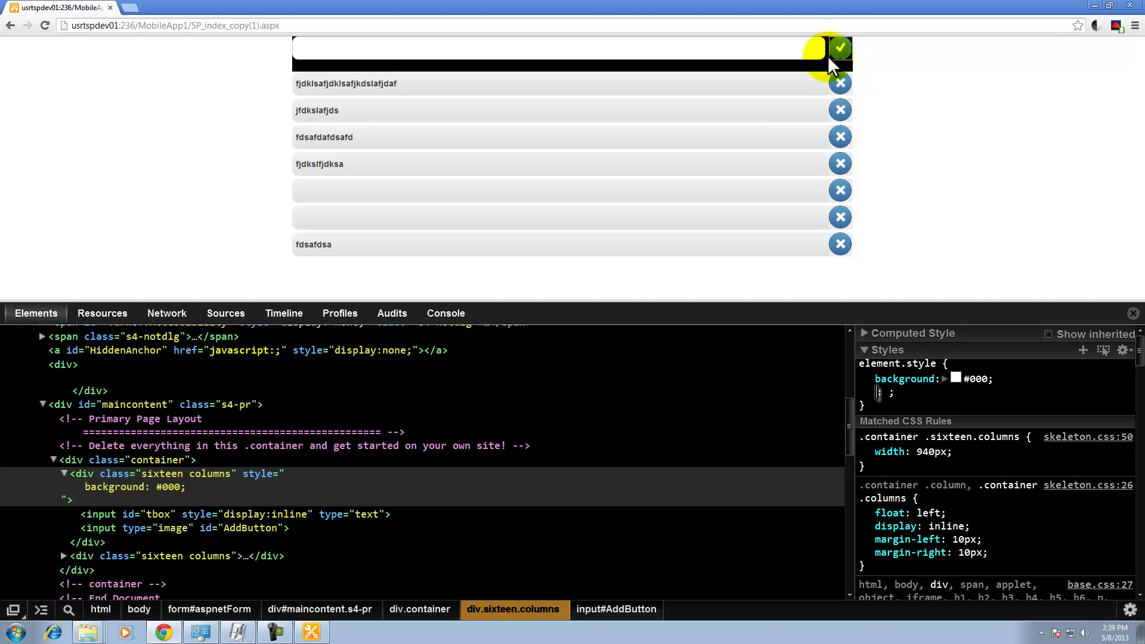
pyautogui.click(311, 633)
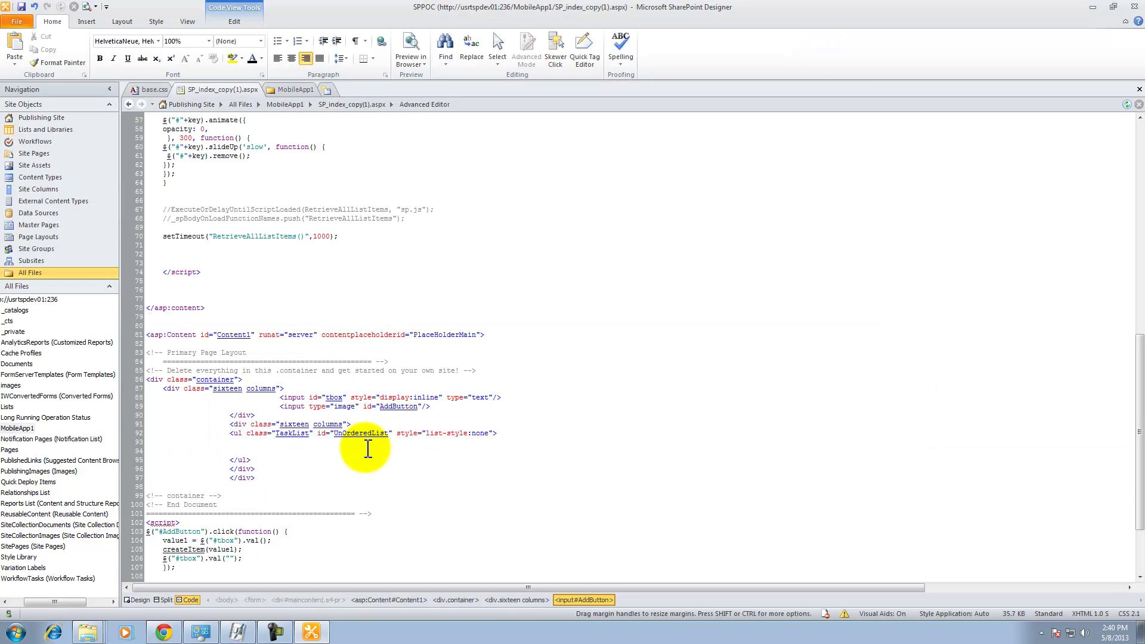
# Step: Add src="images/Right.png" to the AddButton image input, picking Right.png from the images folder
pyautogui.click(361, 406)
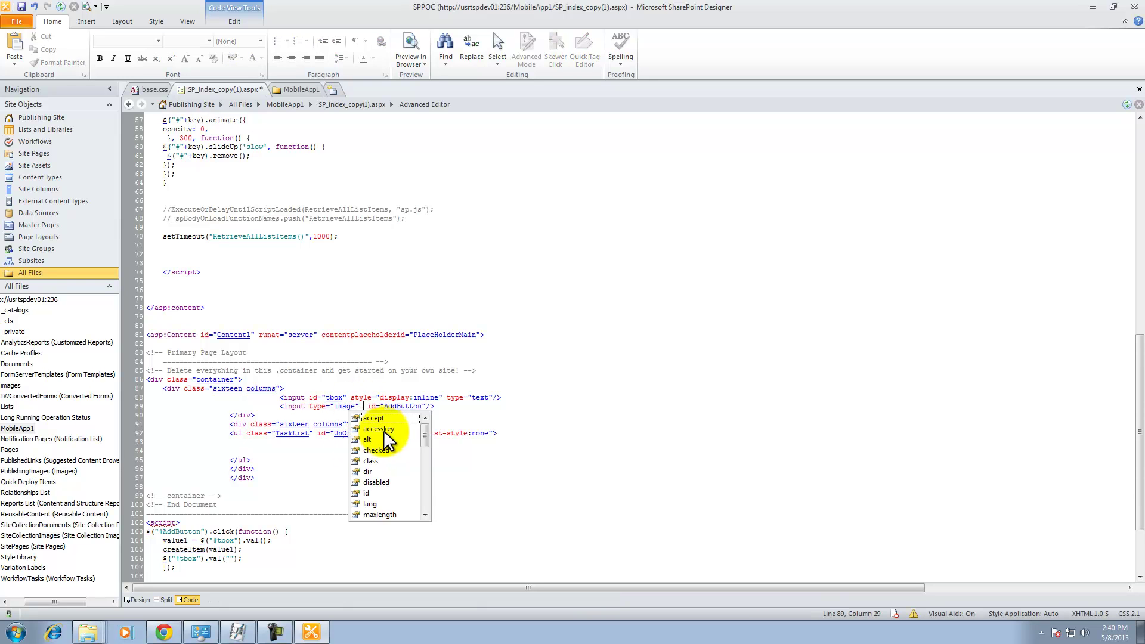
pyautogui.write('src')
pyautogui.press('Return')
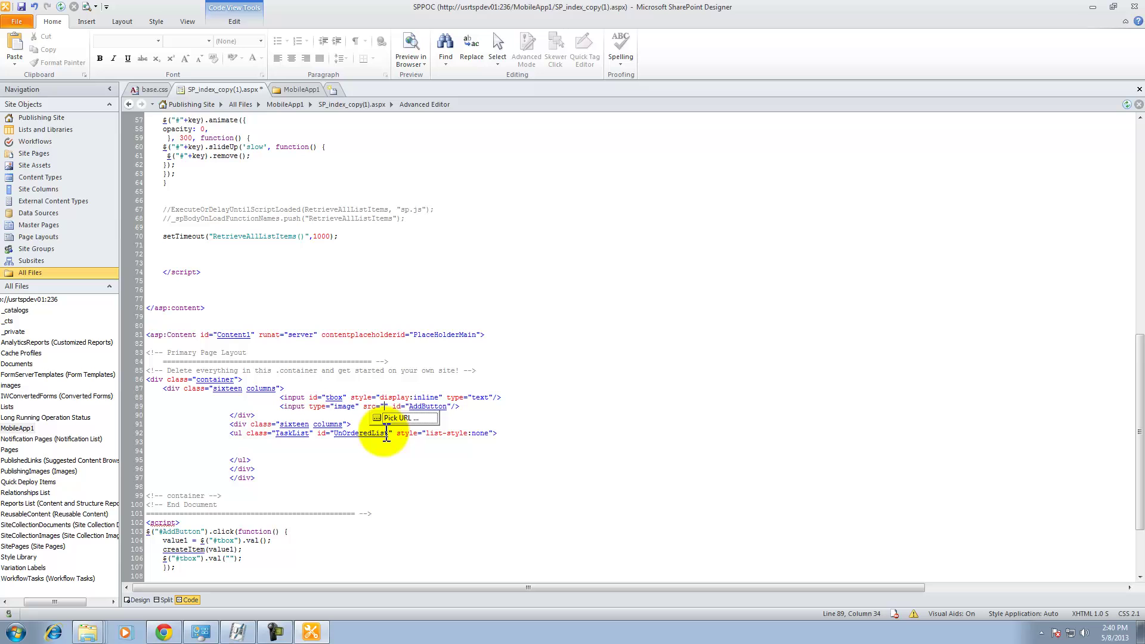
pyautogui.click(399, 418)
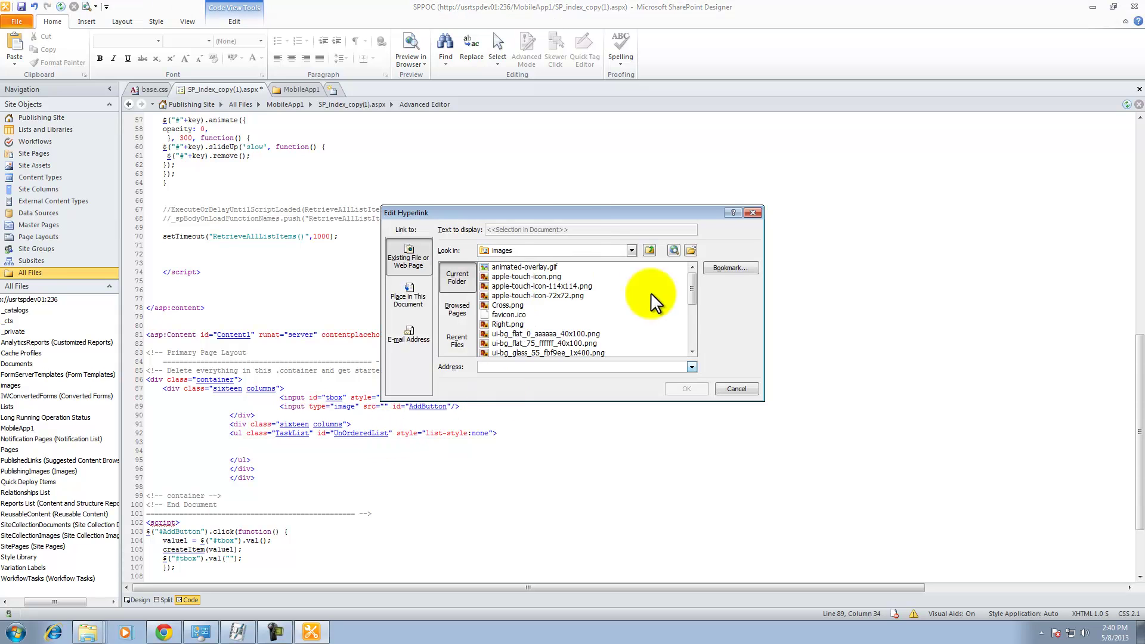
pyautogui.click(508, 324)
pyautogui.click(686, 389)
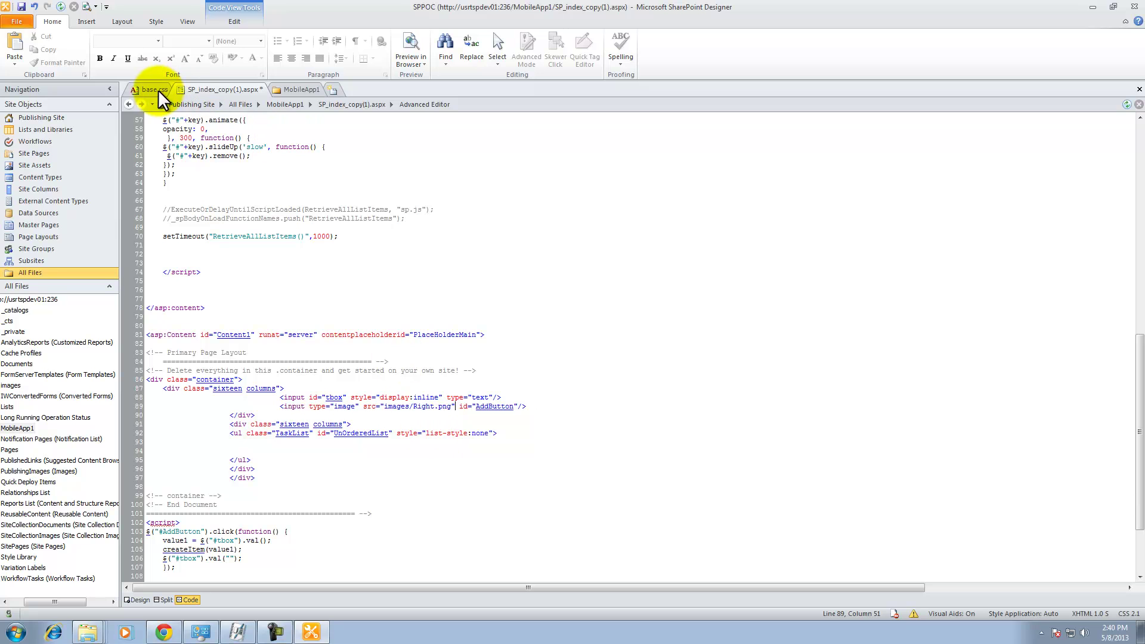
# Step: Save the page, comment out #AddButton's background-image and background-repeat lines in base.css, and save
pyautogui.click(19, 9)
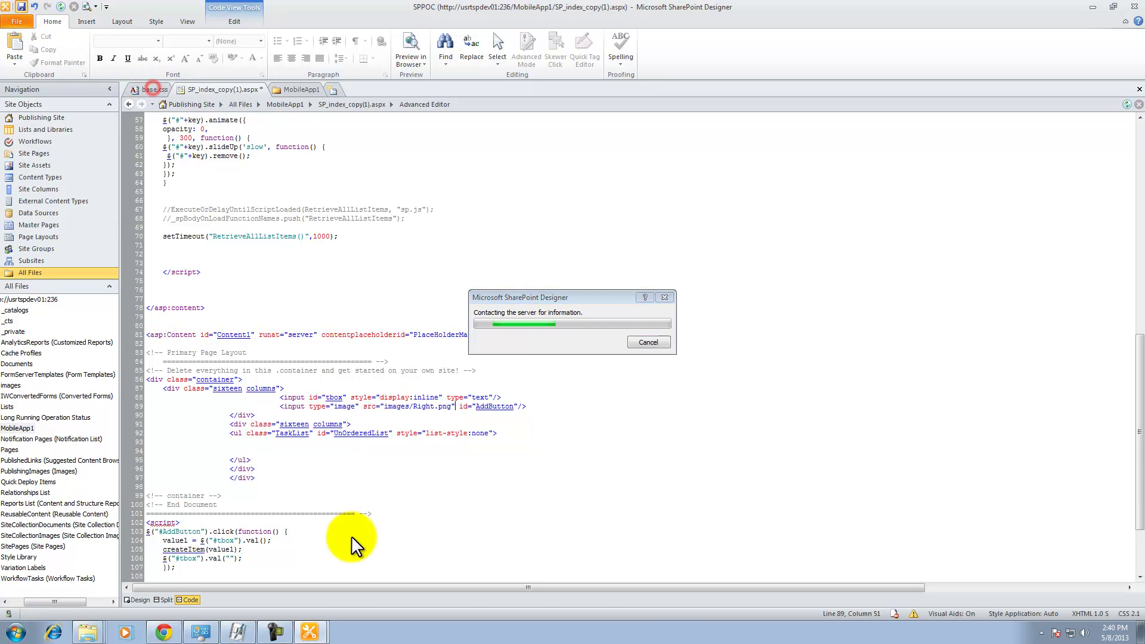
pyautogui.click(153, 90)
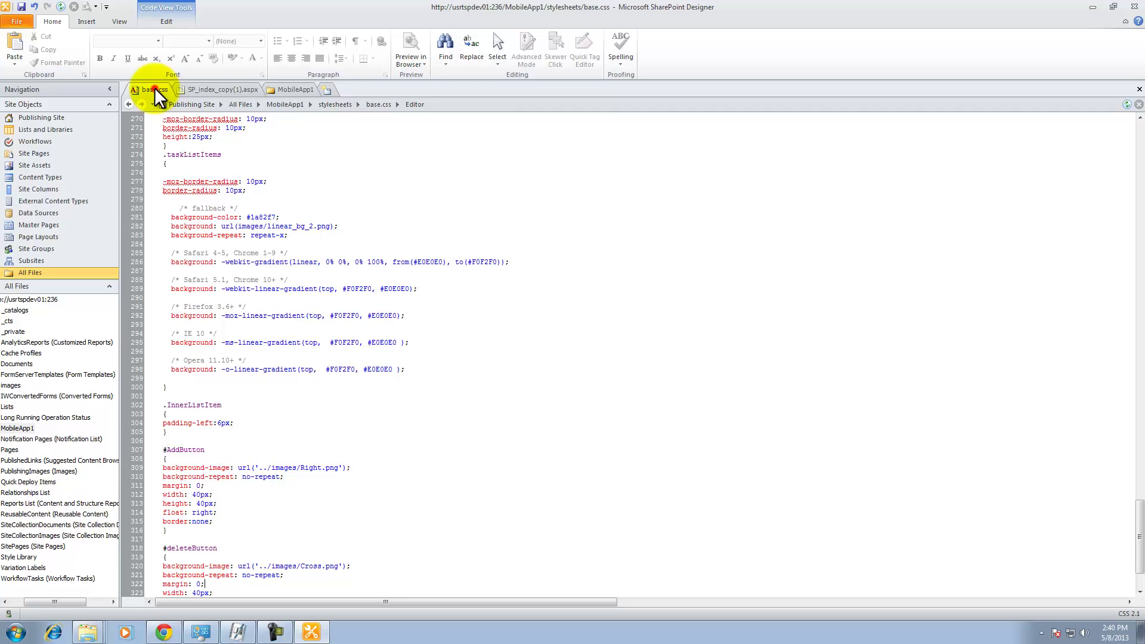
pyautogui.click(164, 470)
pyautogui.write('/')
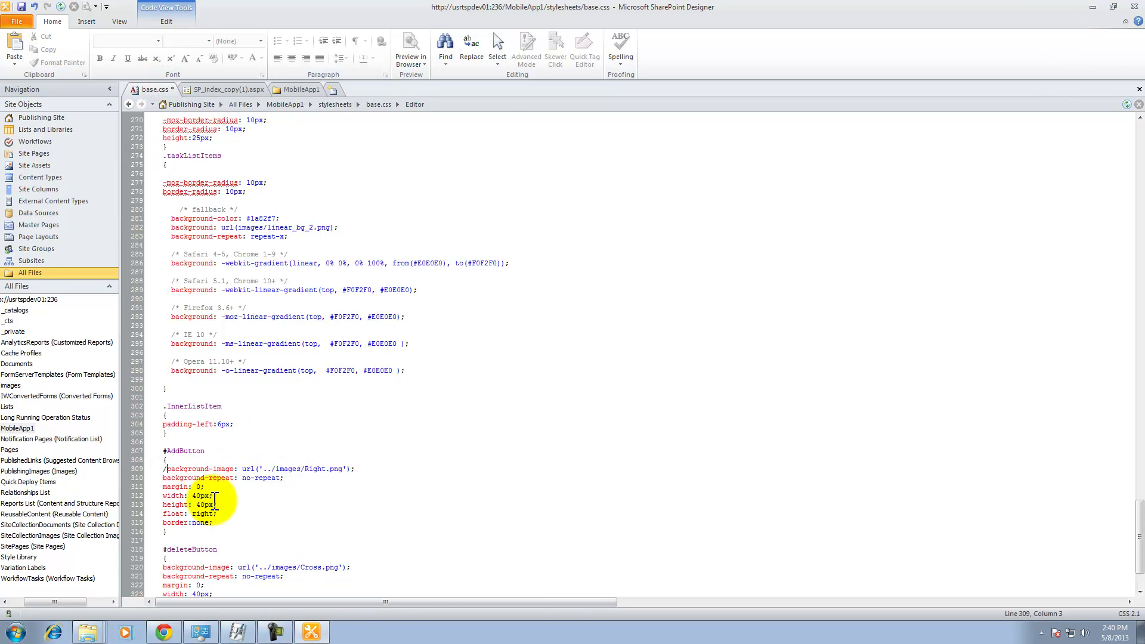
pyautogui.write('*')
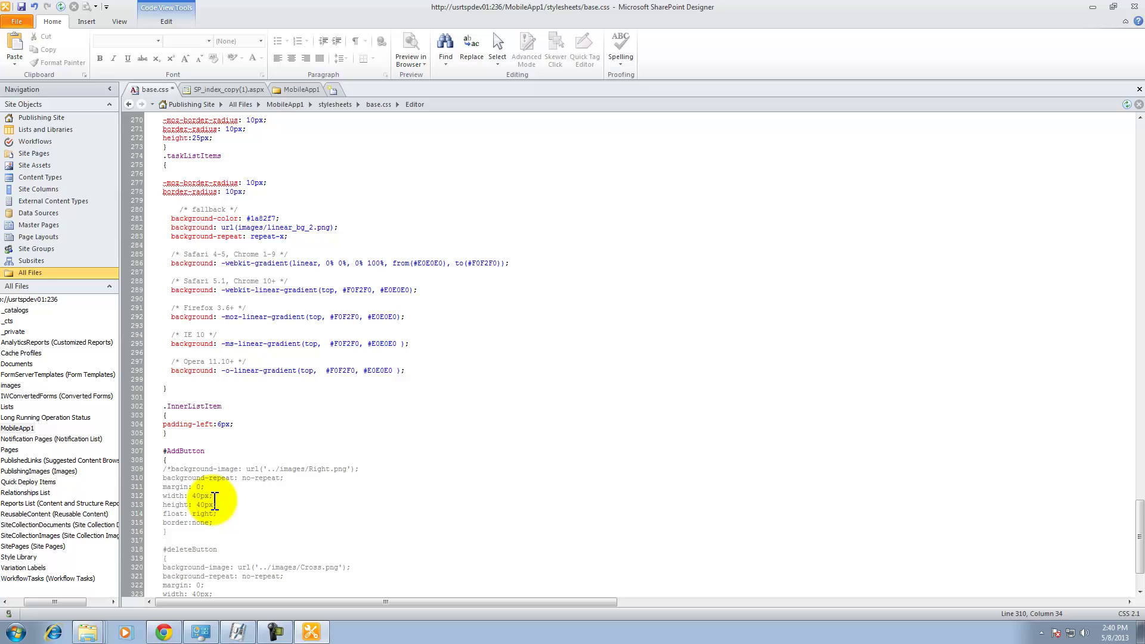
pyautogui.write('/')
pyautogui.click(21, 8)
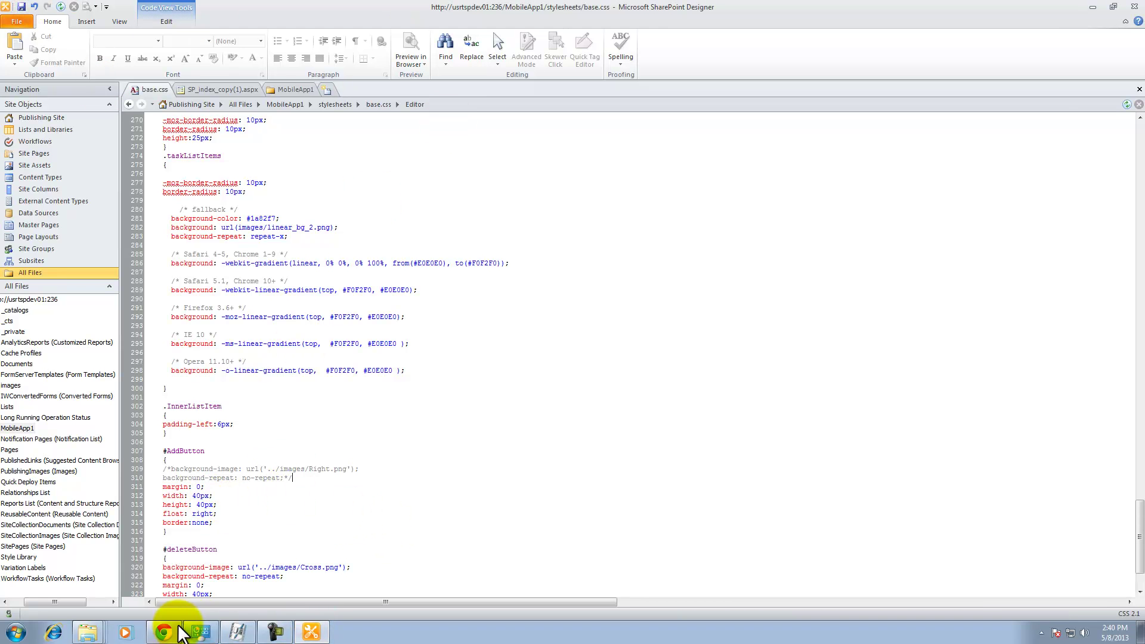
# Step: Reload the page in Chrome, set the div's element.style background to #000, and return to base.css
pyautogui.click(164, 633)
pyautogui.press('F5')
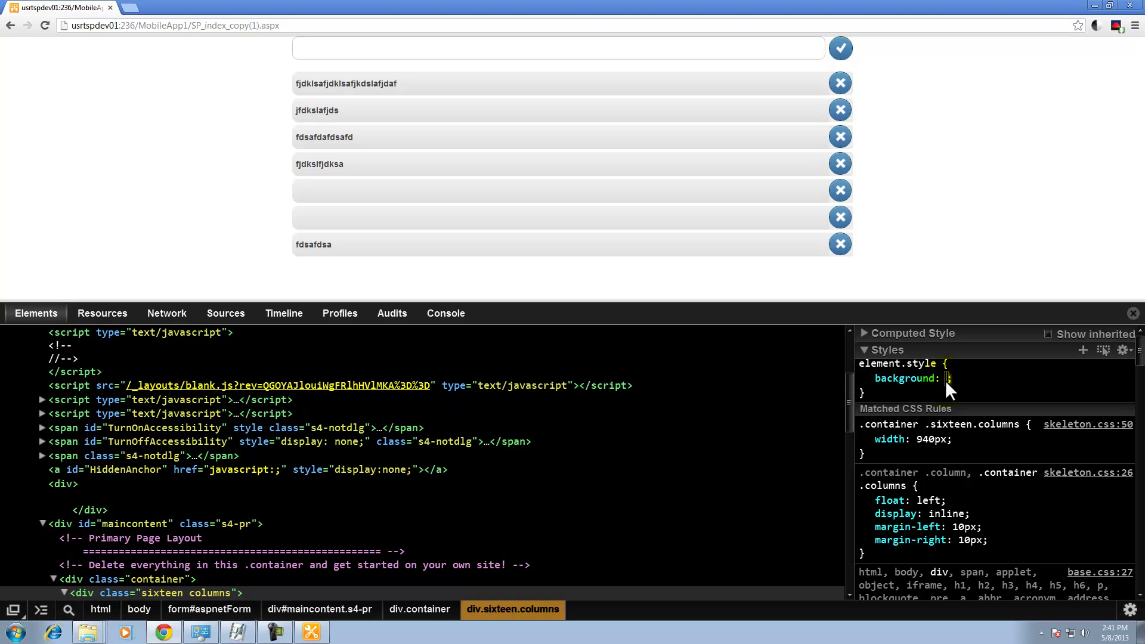
pyautogui.write('#d#000')
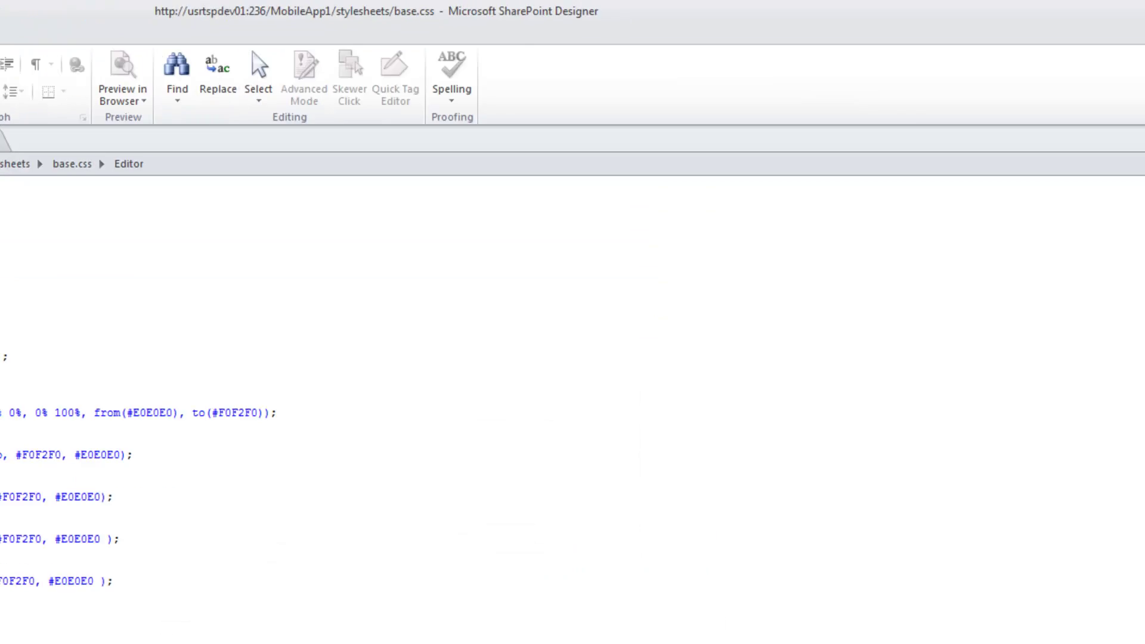
pyautogui.click(324, 484)
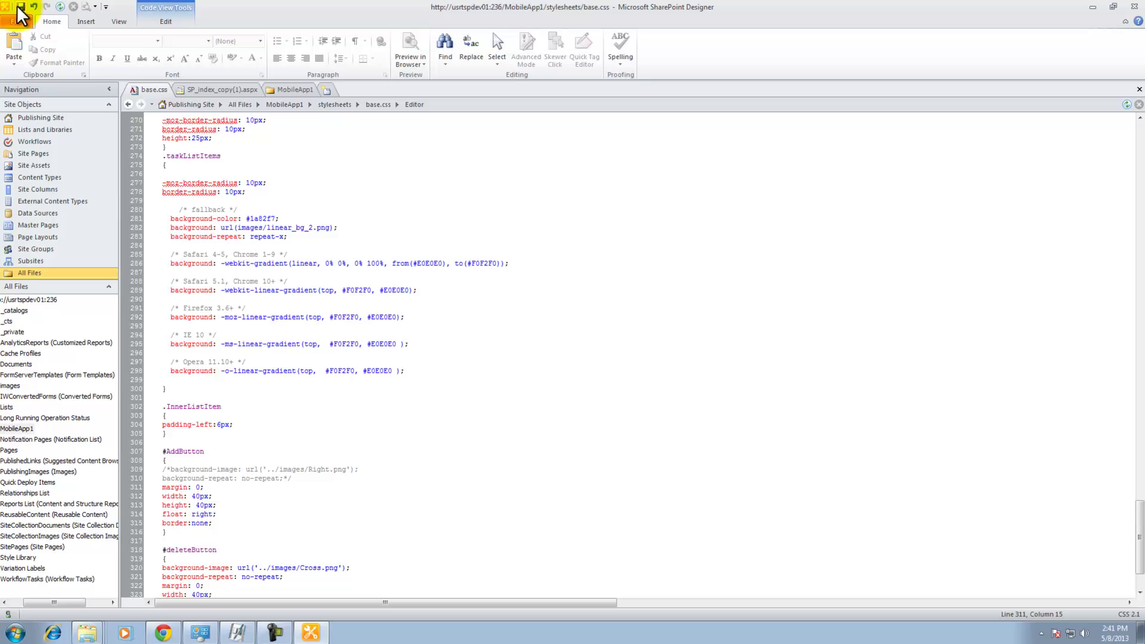
# Step: In SP_index_copy(1).aspx, change AddButton's type="image" to type="button"
pyautogui.click(220, 89)
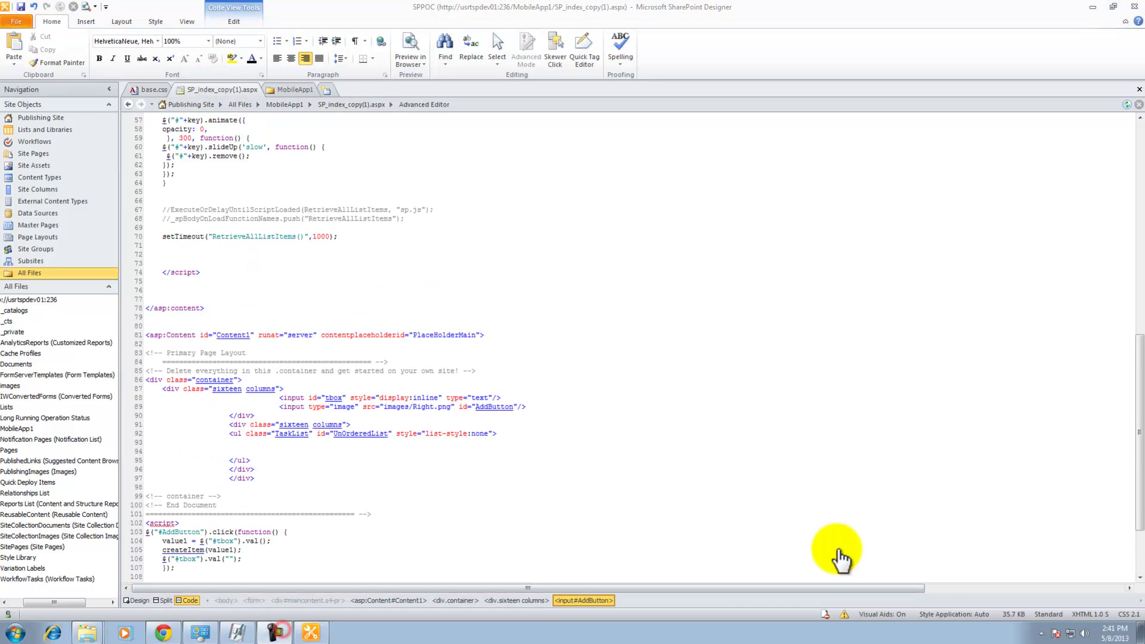
pyautogui.click(830, 548)
pyautogui.doubleClick(345, 407)
pyautogui.press('Delete')
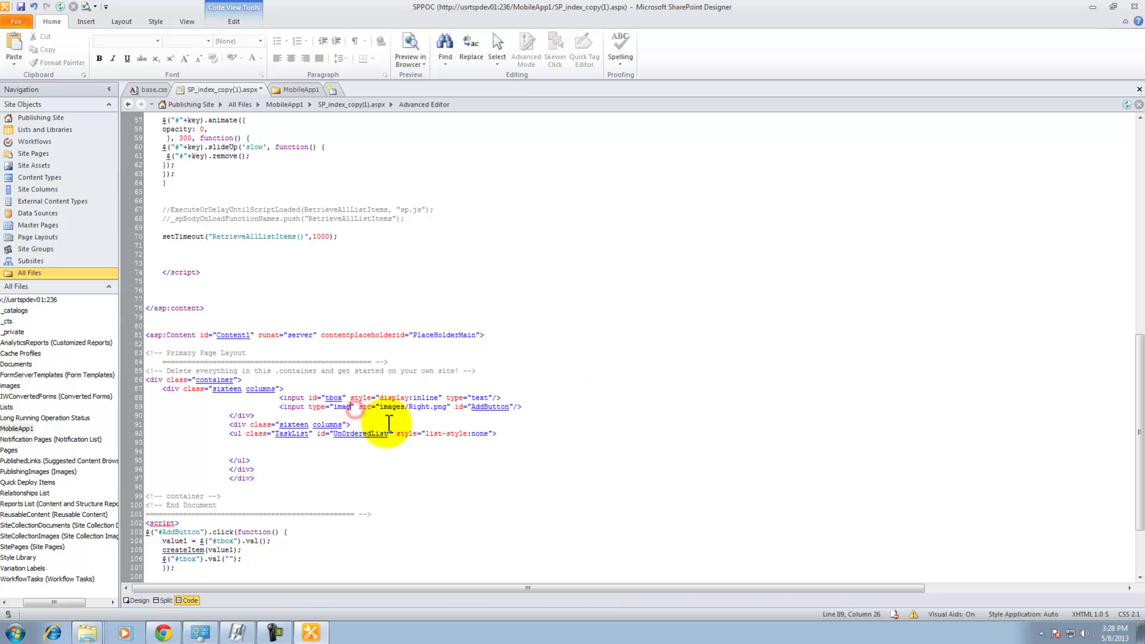
pyautogui.write('button')
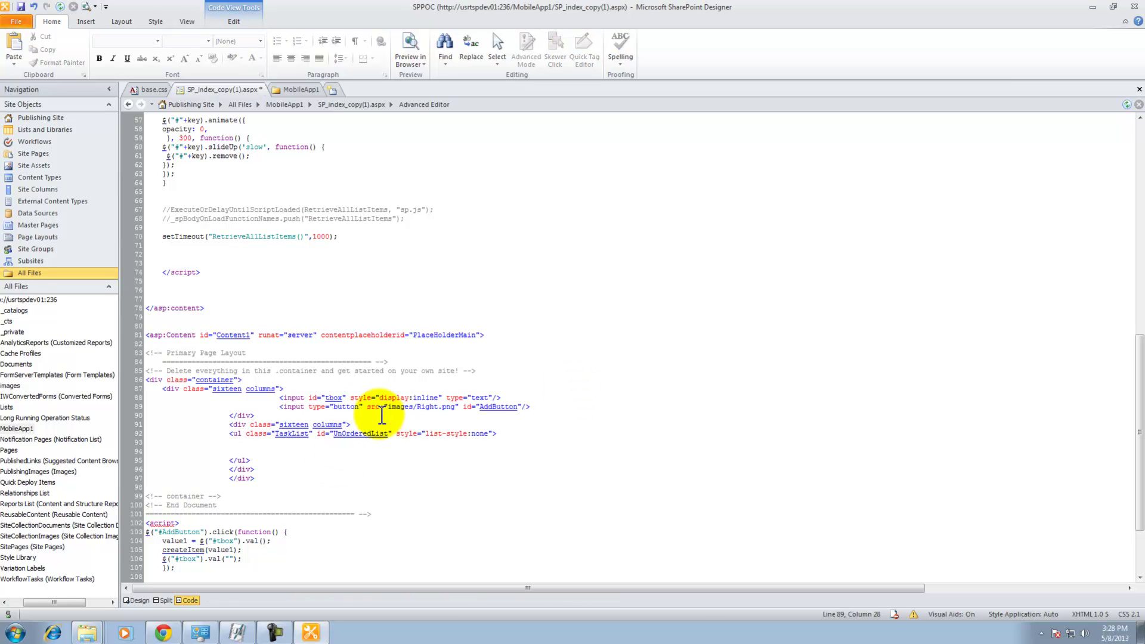
pyautogui.click(13, 9)
pyautogui.click(611, 358)
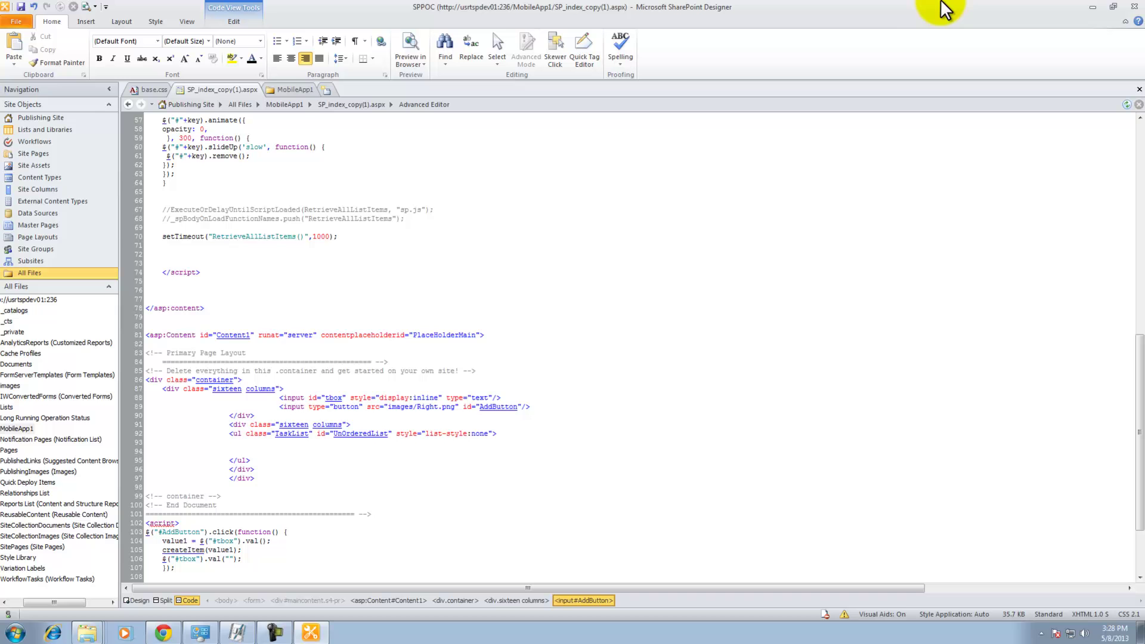
# Step: Minimize SharePoint Designer and reload the page in Chrome to see the updated add button
pyautogui.click(1099, 14)
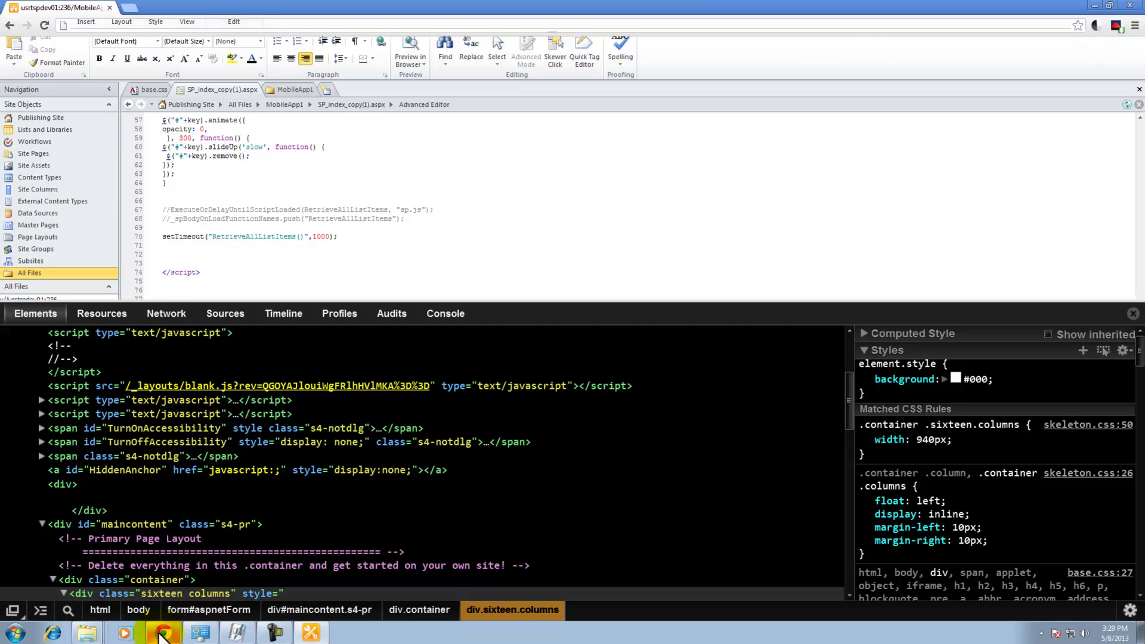
pyautogui.click(46, 33)
pyautogui.click(46, 26)
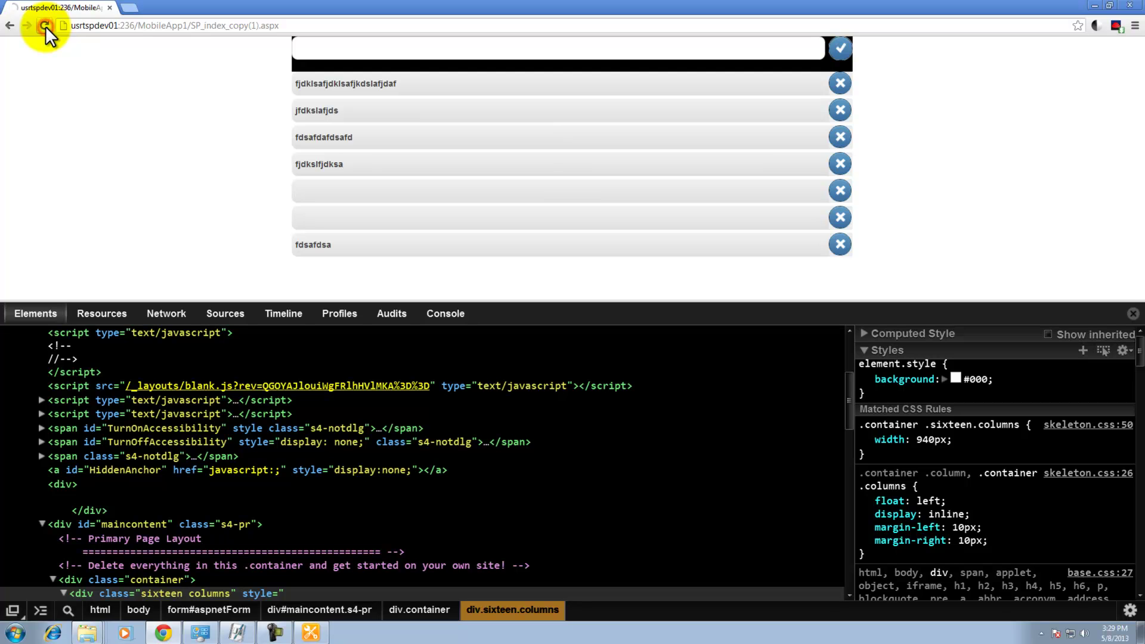